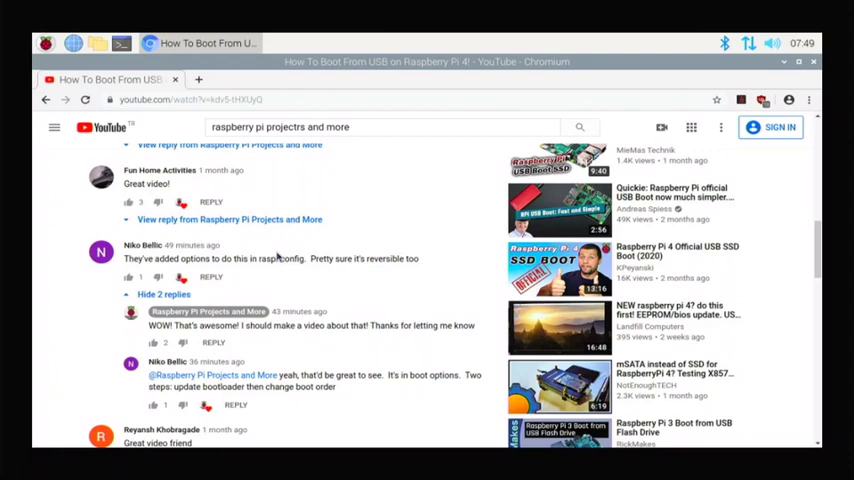
Step: Note the comment about new raspi-config options, close Chromium, and start a new LXTerminal
{"action": "mouse_move", "coordinate": [125, 259]}
{"action": "left_mouse_down"}
{"action": "mouse_move", "coordinate": [172, 257]}
{"action": "mouse_move", "coordinate": [130, 258]}
{"action": "left_mouse_up"}
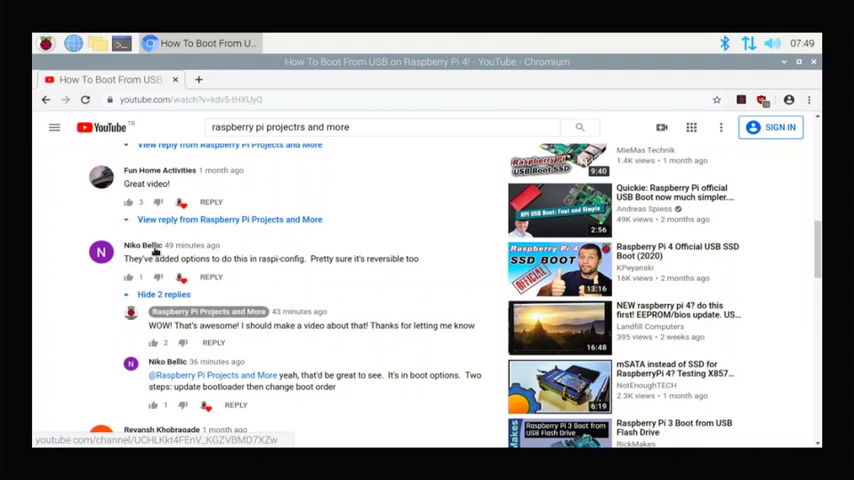
{"action": "left_click", "coordinate": [813, 63]}
{"action": "left_click", "coordinate": [122, 44]}
{"action": "type", "text": "sudo raspi-config"}
Step: Launch sudo raspi-config and go to Boot Options > B5 Boot ROM Version
{"action": "key", "text": "Return"}
{"action": "key", "text": "Down"}
{"action": "key", "text": "Down"}
{"action": "key", "text": "Return"}
{"action": "key", "text": "Down"}
{"action": "key", "text": "Down"}
{"action": "key", "text": "Down"}
{"action": "key", "text": "Down"}
{"action": "key", "text": "Return"}
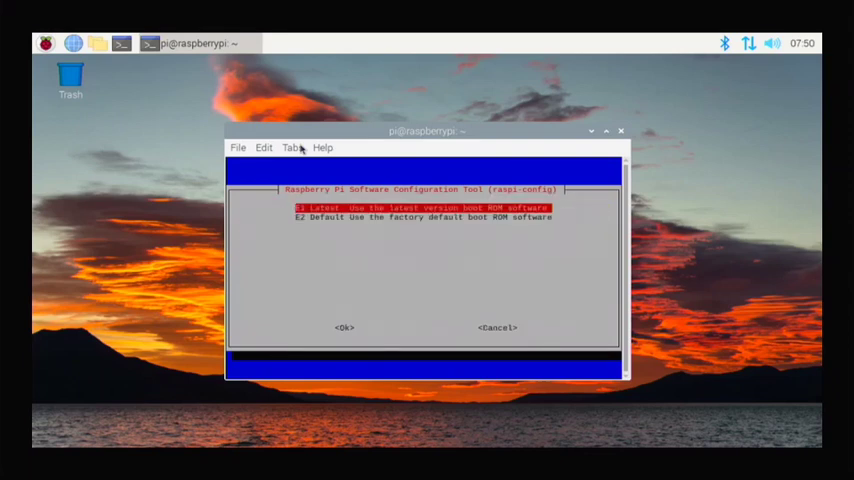